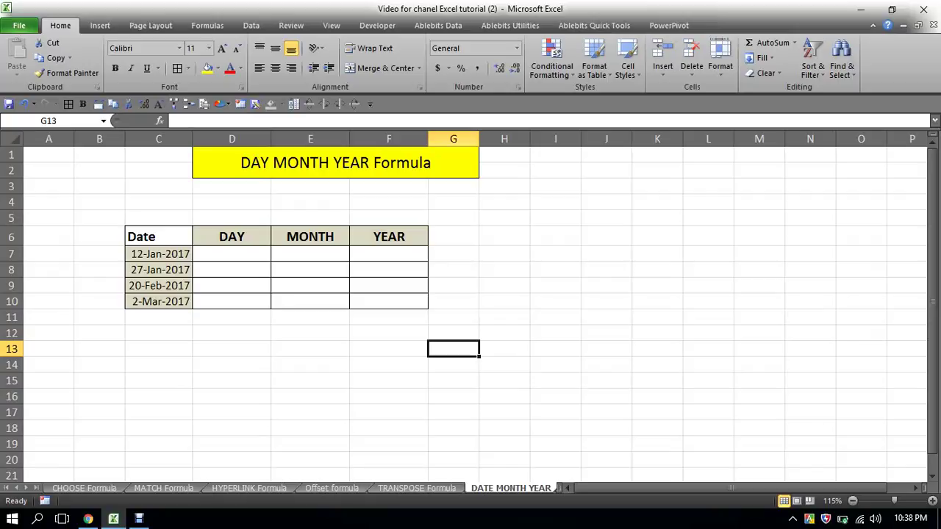
- Change the last date in C10 from 2-Mar-2017 to 02-02-2016
left_click(231, 254)
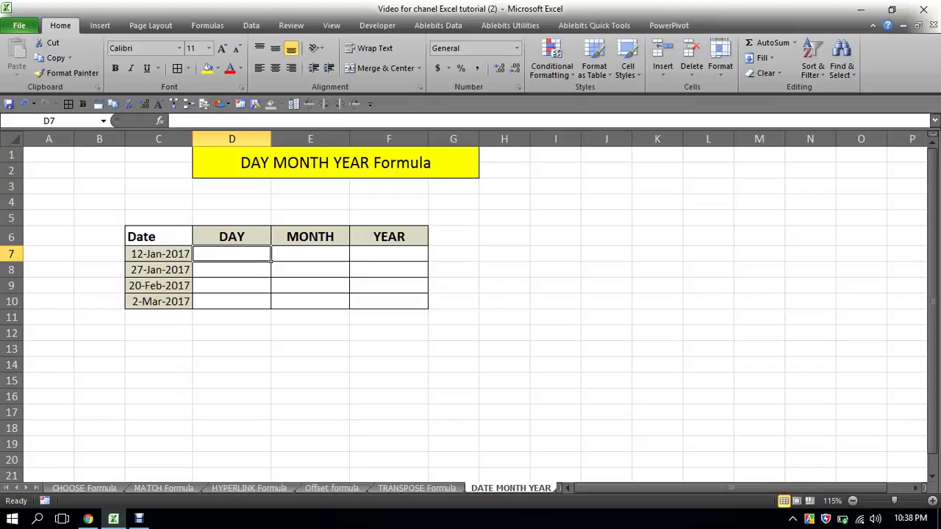
left_click(158, 301)
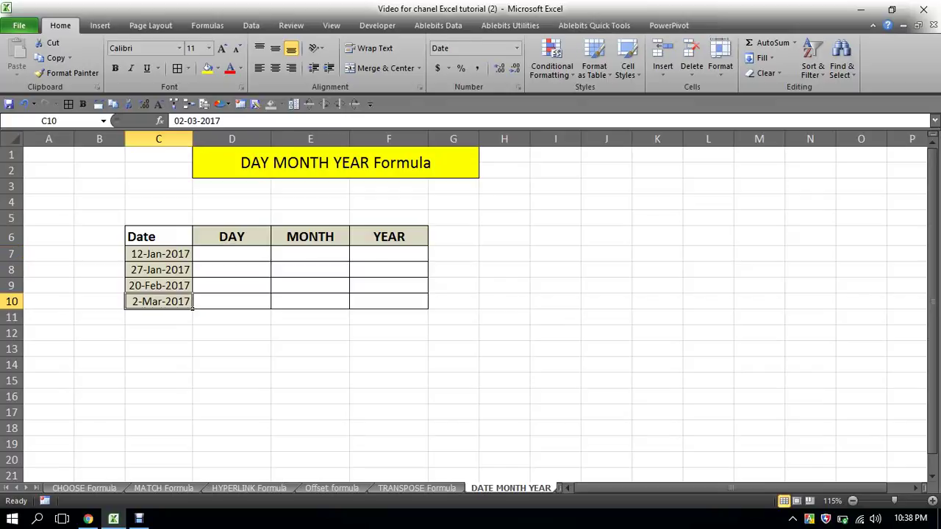
type("02")
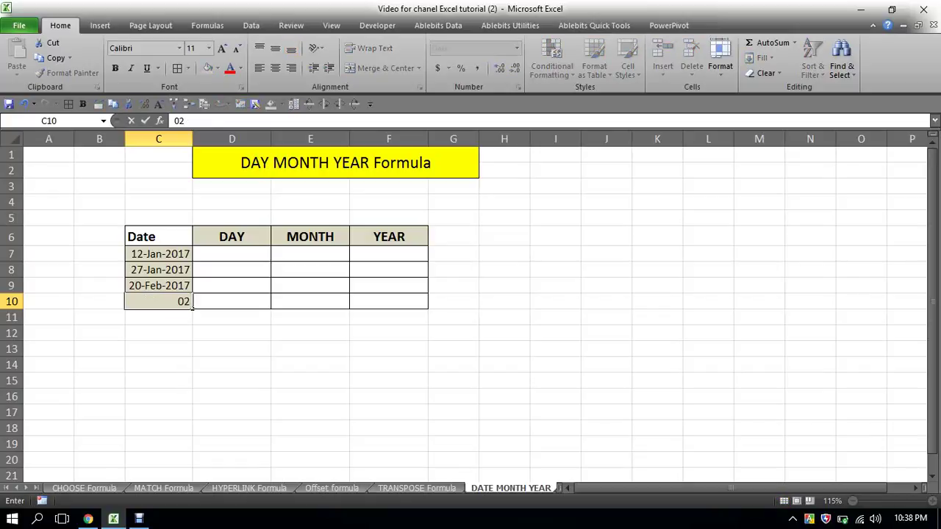
type("-")
type("02-")
type("1")
key("BackSpace")
type("201")
type("6")
key("Tab")
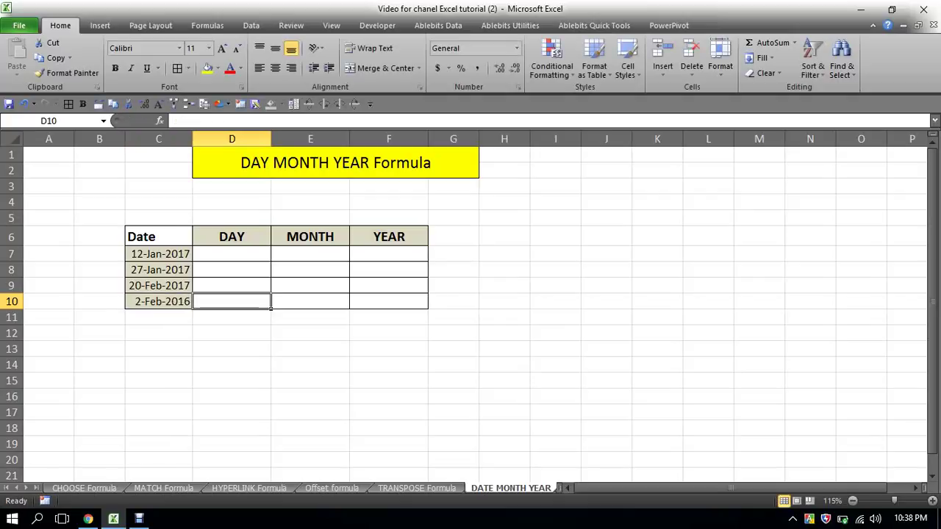
- Enter a fifth date, 02/02/2017, in C11 below the list
key("Return")
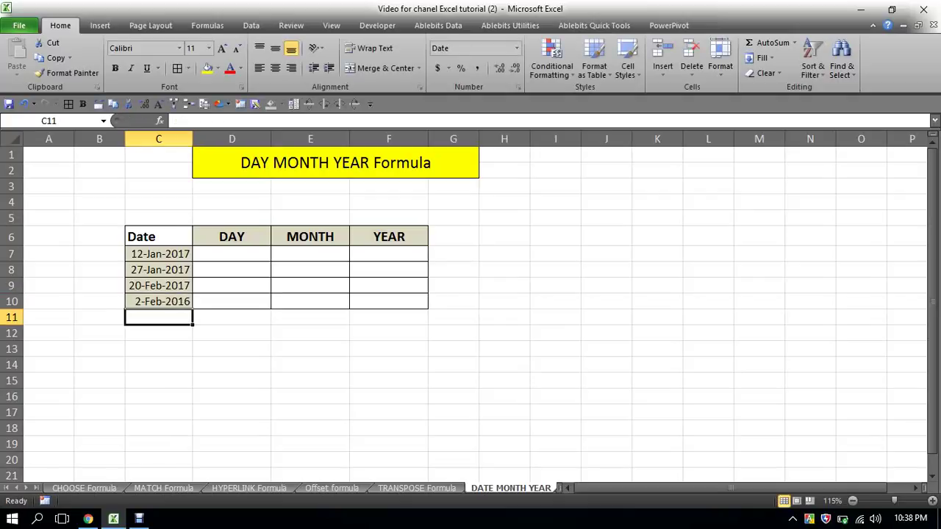
type("02")
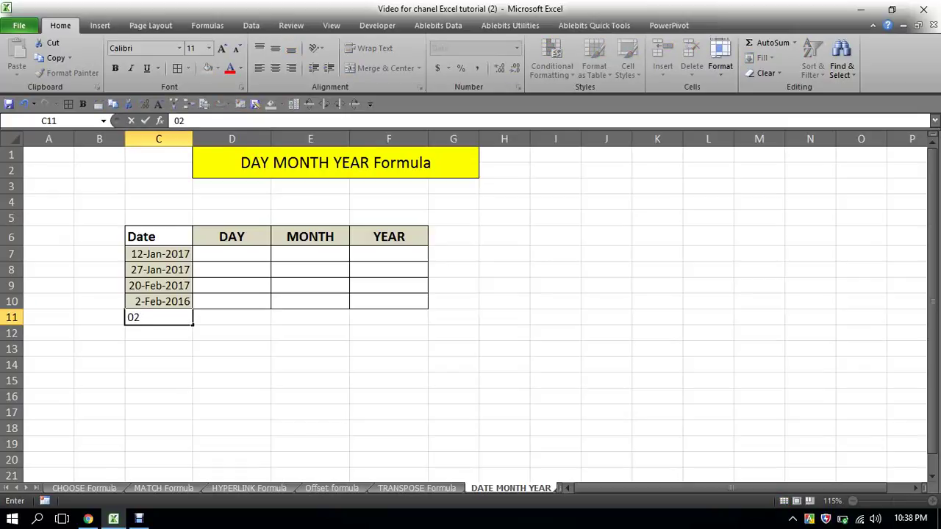
type("/")
type("02")
type("/")
type("20")
type("17")
key("Tab")
left_click(158, 317)
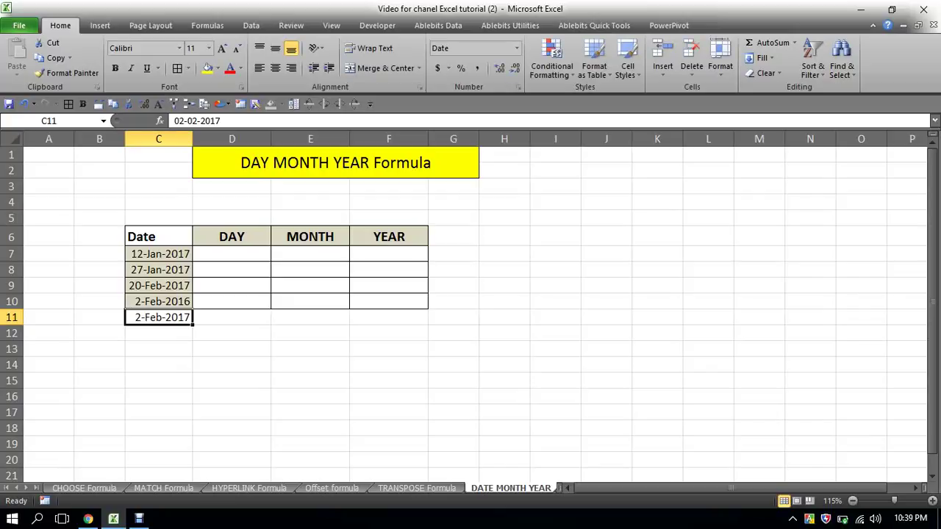
- Set C11:C13 to General format and re-enter 02-02-2017 in C11
left_click_drag(158, 317, 158, 349)
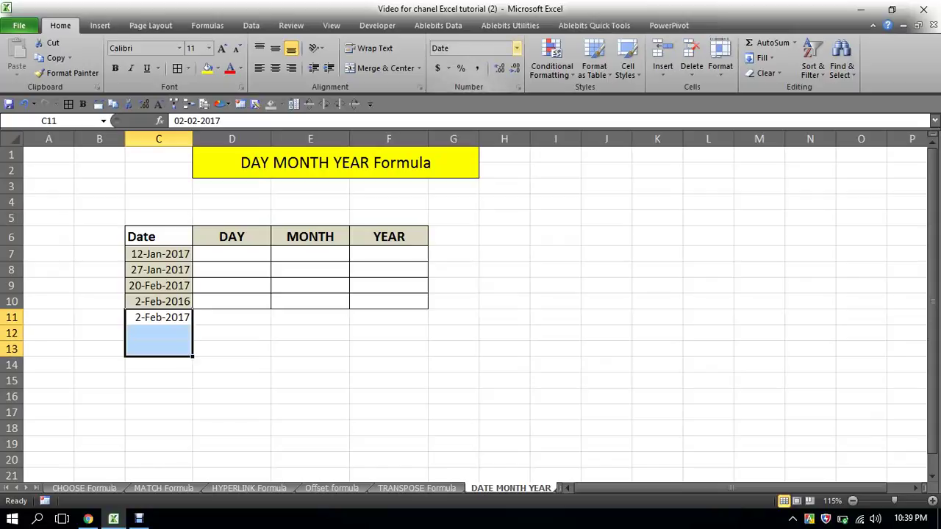
left_click(517, 48)
left_click(504, 69)
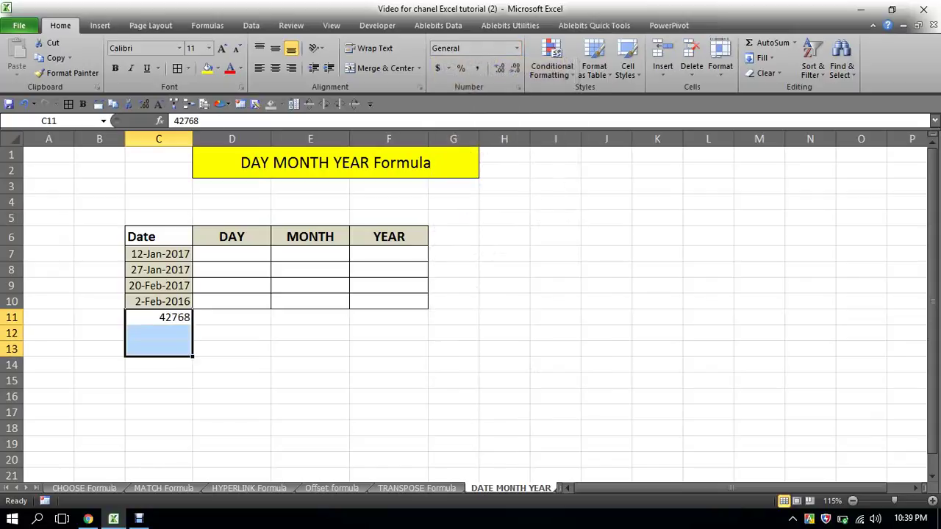
left_click(158, 317)
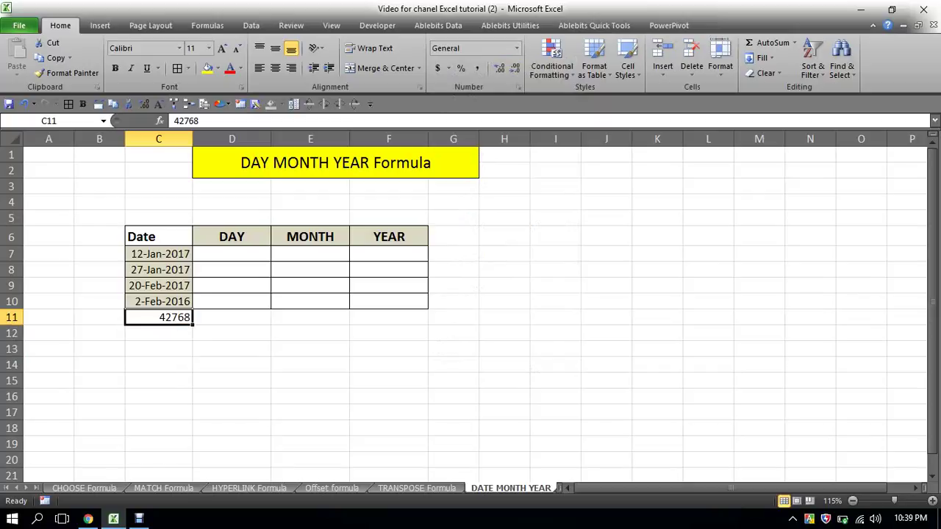
type("02")
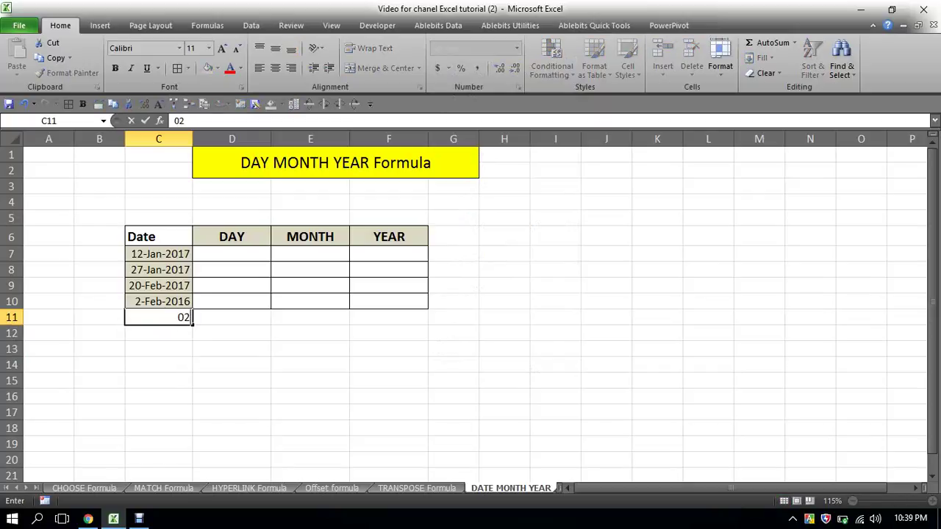
type("-02")
type("-")
type("2017")
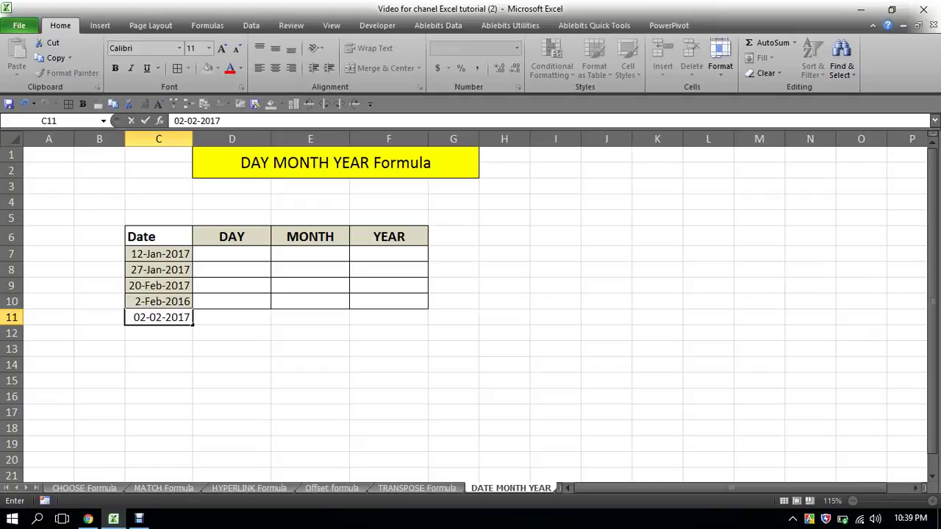
left_click(388, 364)
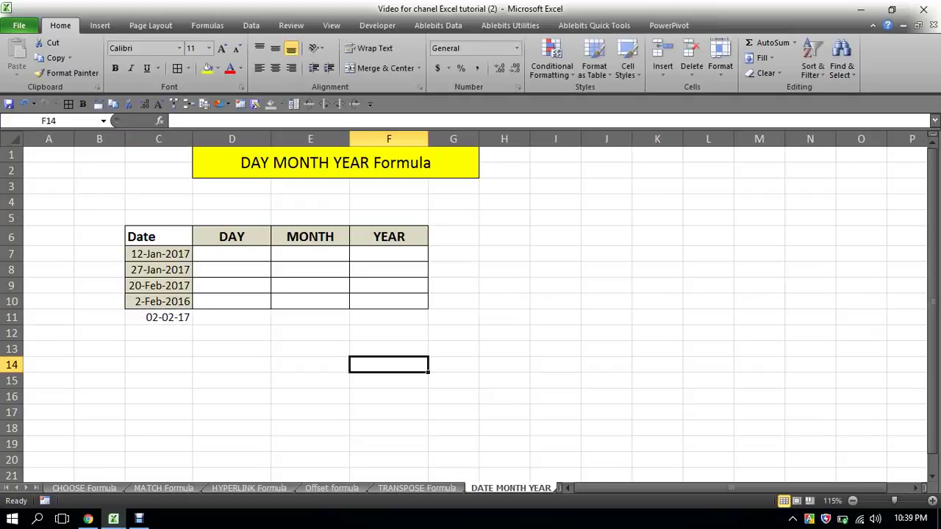
left_click(158, 317)
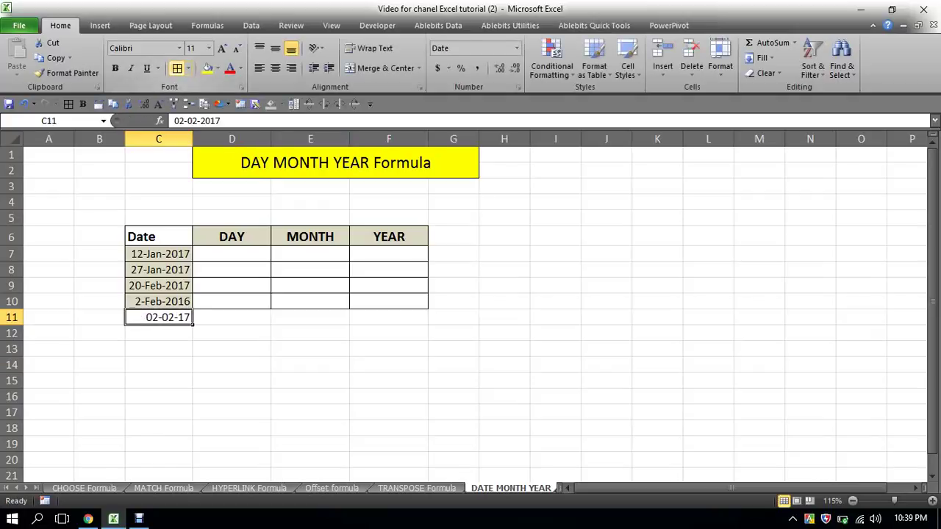
- Copy C11 into C12 and change its day to 21, giving 21-02-17
left_click(158, 333)
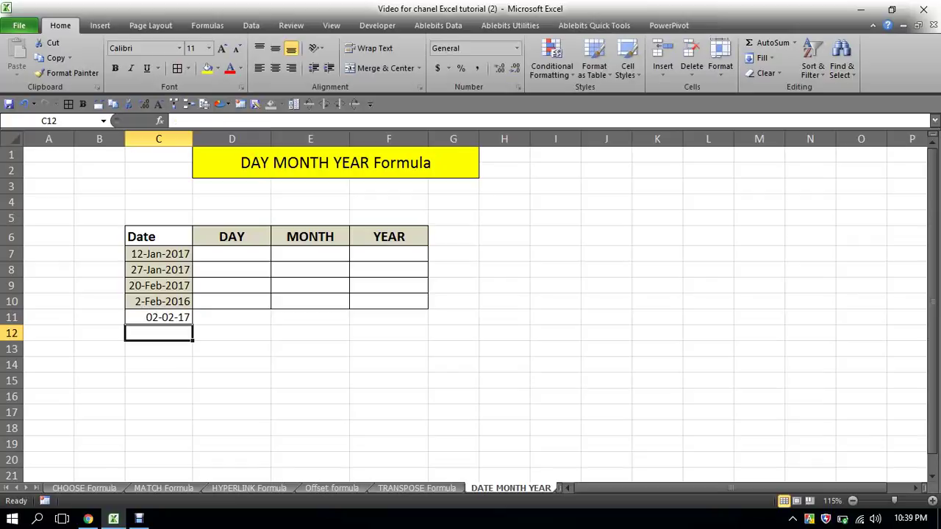
left_click(158, 317)
key("ctrl+c")
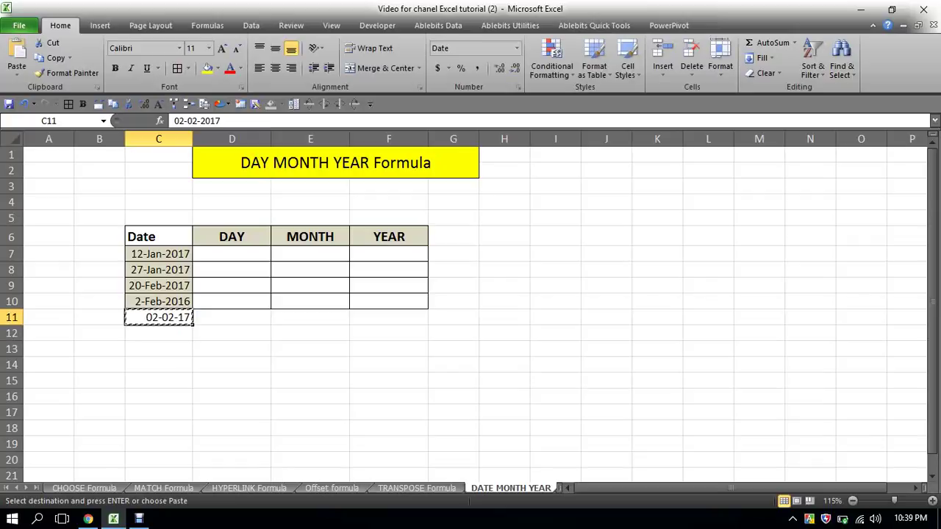
left_click(158, 333)
key("ctrl+v")
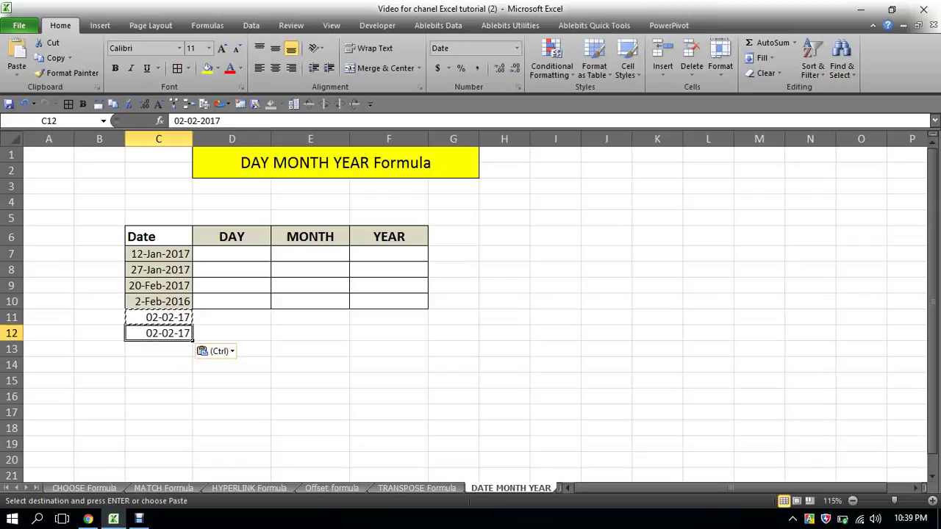
key("F2")
key("Home")
key("Delete")
key("Delete")
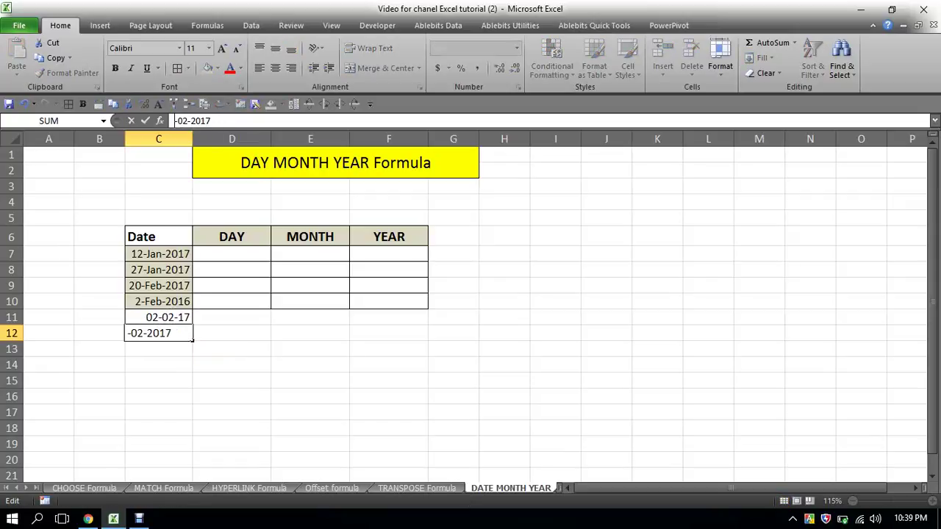
type("21")
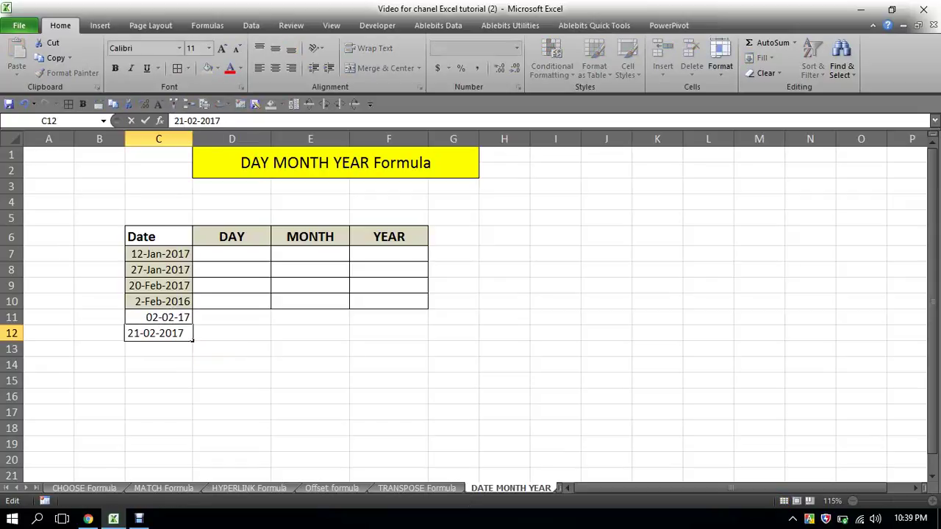
left_click(231, 396)
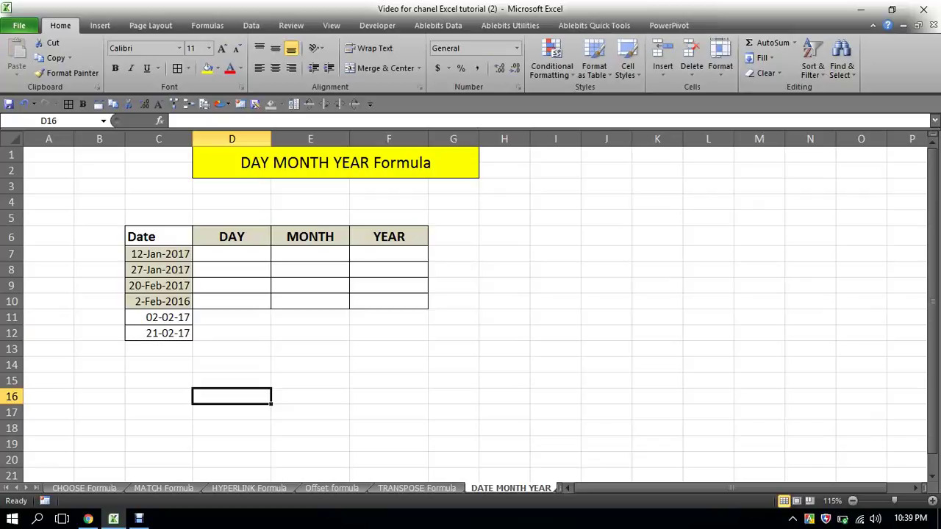
- Apply All Borders to C7:F12 so rows 11 and 12 join the table grid
mouse_move(158, 254)
left_mouse_down()
mouse_move(388, 349)
mouse_move(389, 334)
left_mouse_up()
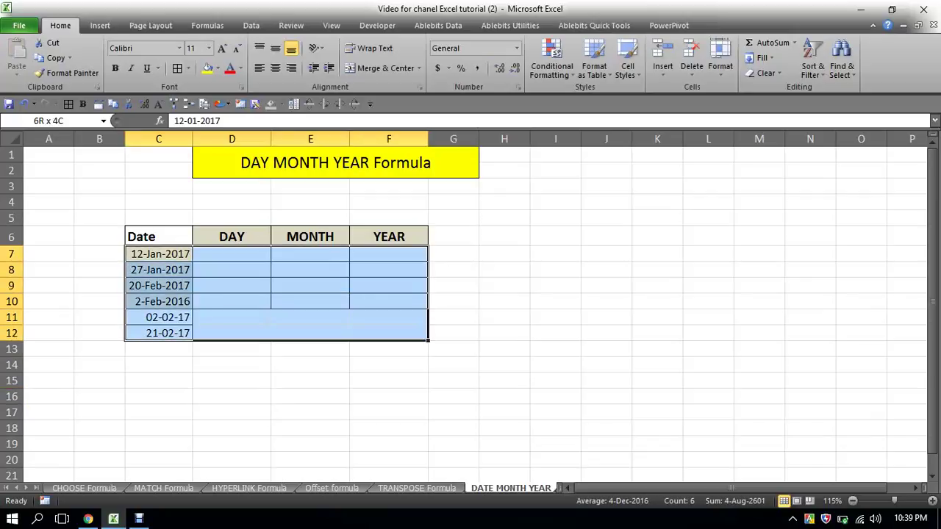
left_click(177, 69)
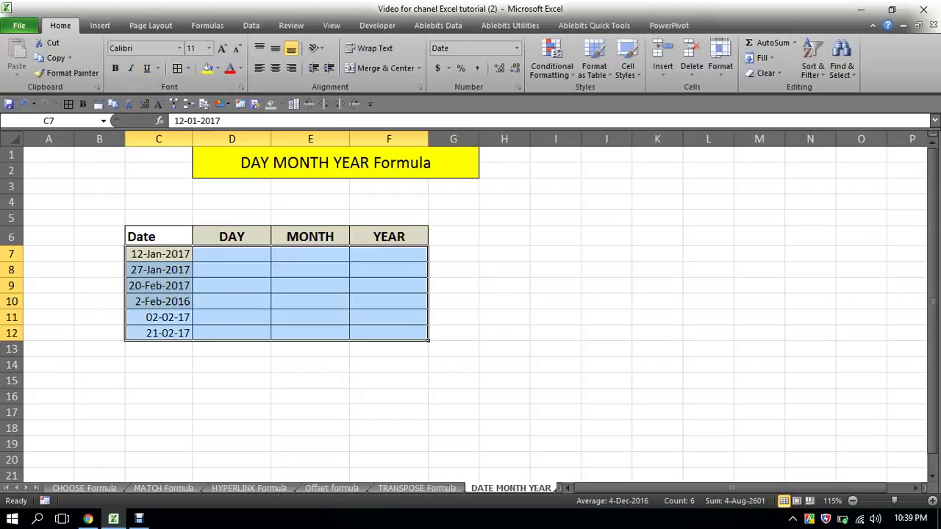
left_click(453, 317)
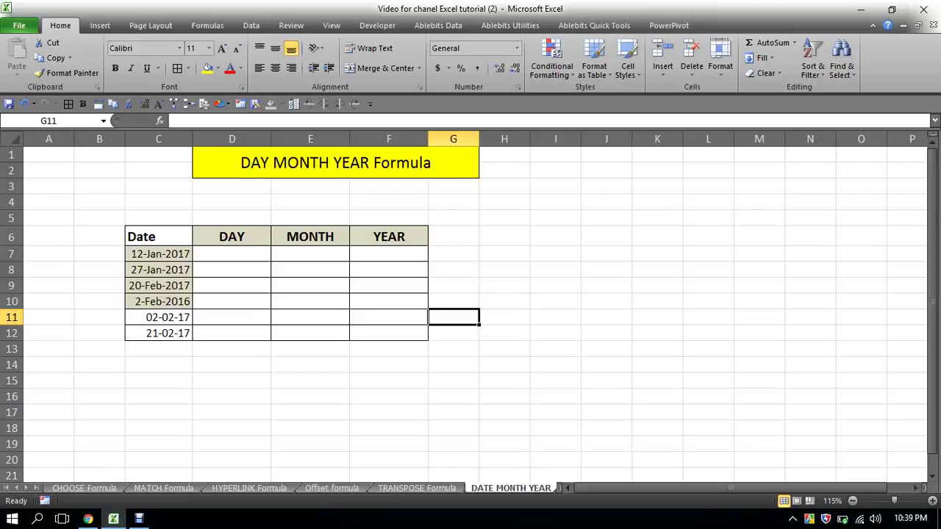
left_click(232, 253)
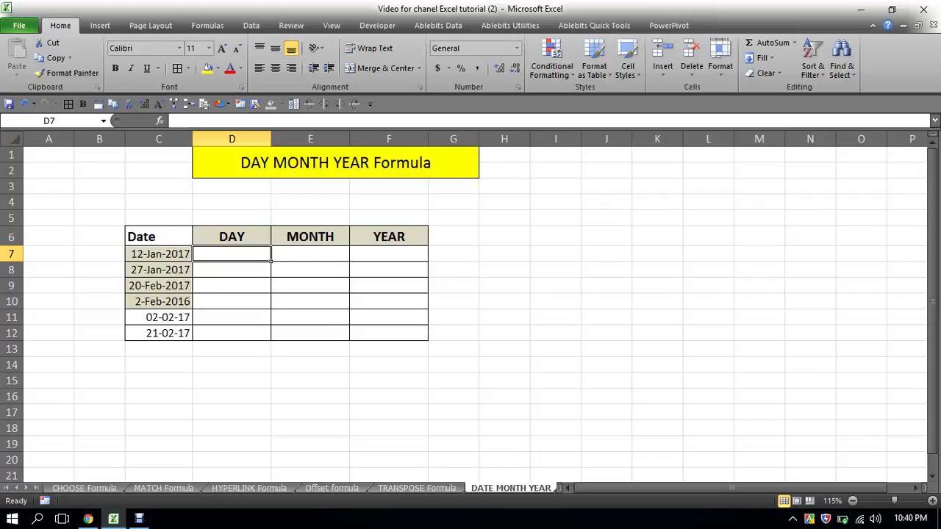
- Enter =DAY(C7) in D7 so it returns 12 for 12-Jan-2017
key("Down")
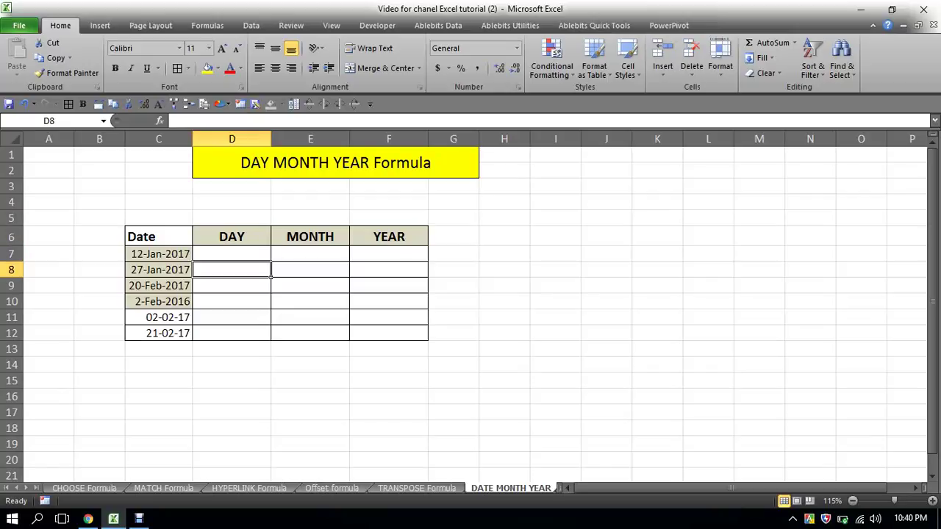
key("Up")
type("=")
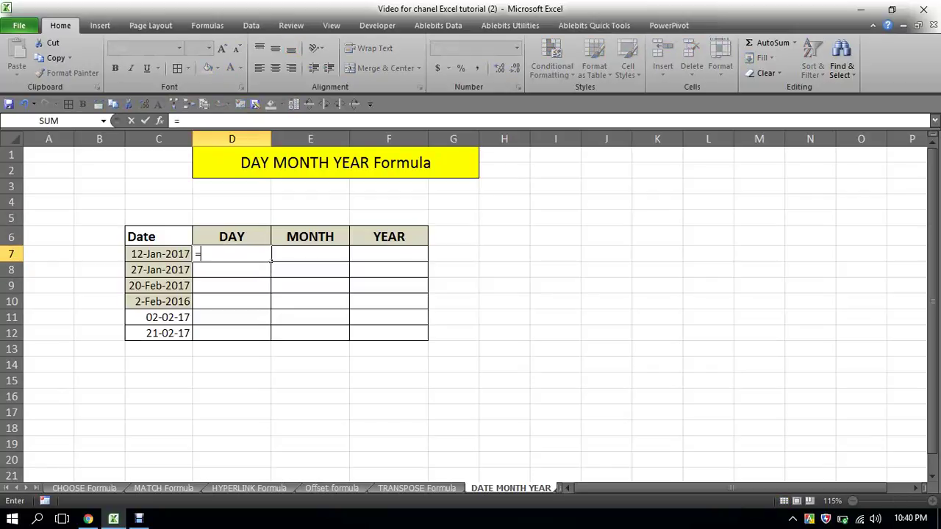
type("day")
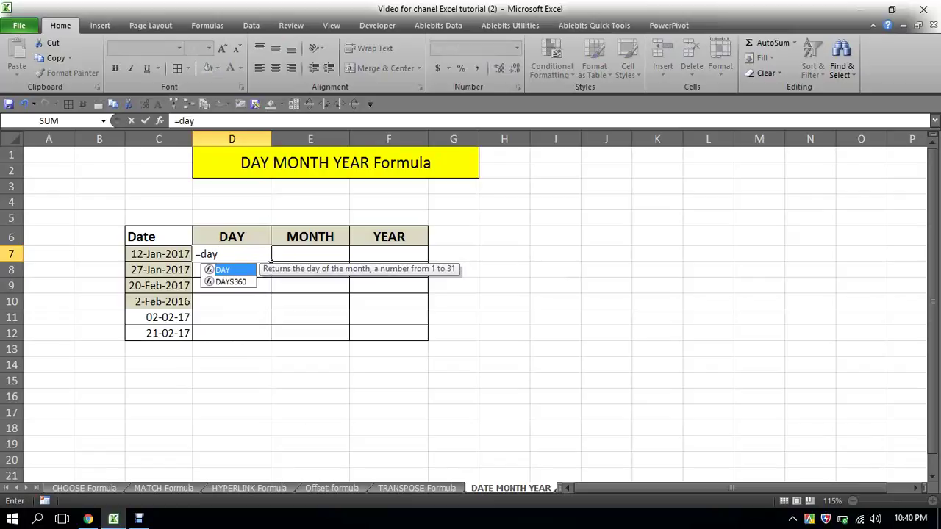
key("Tab")
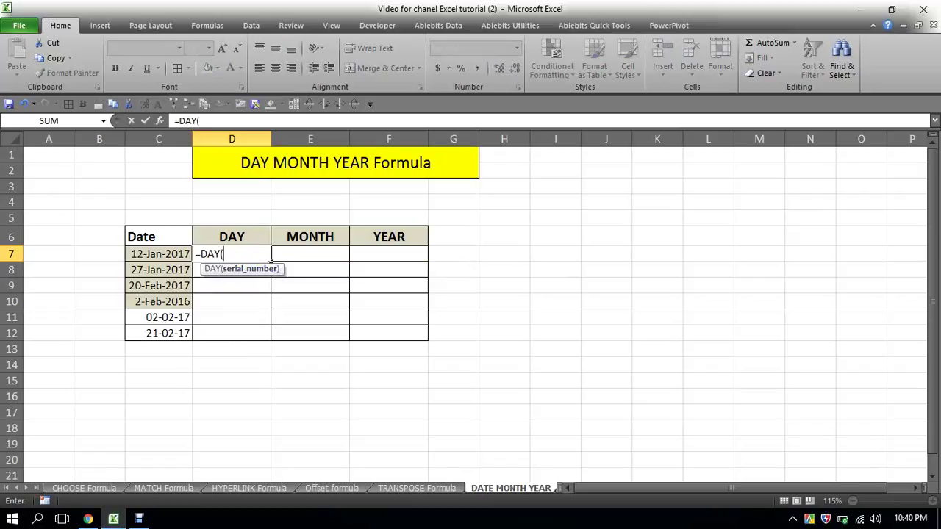
key("Left")
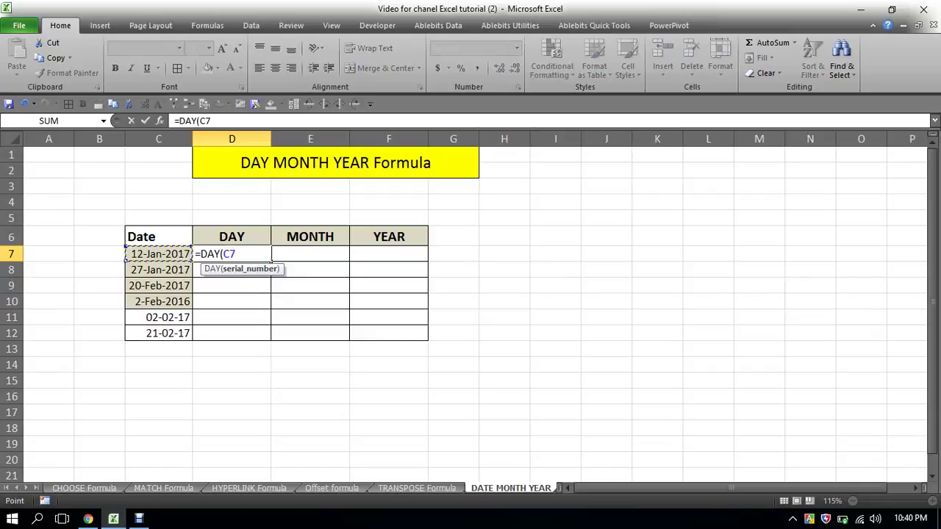
type(")")
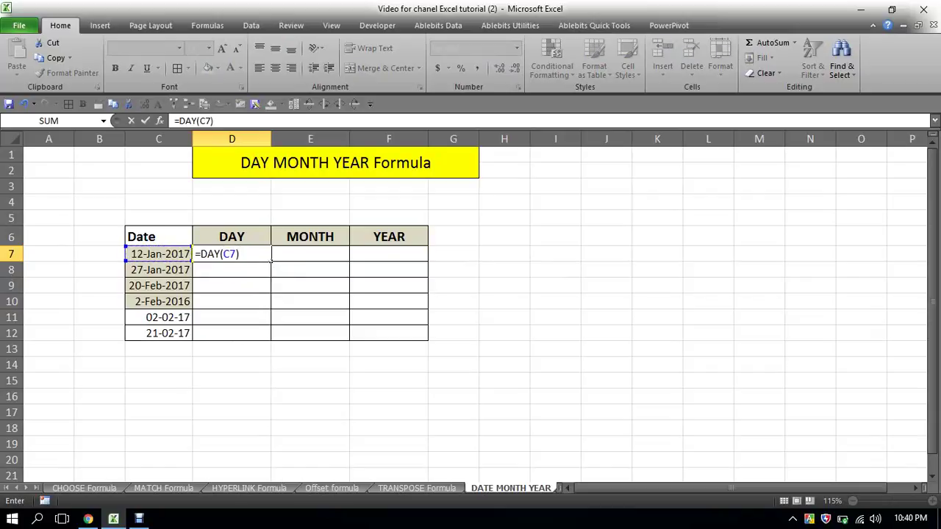
key("Return")
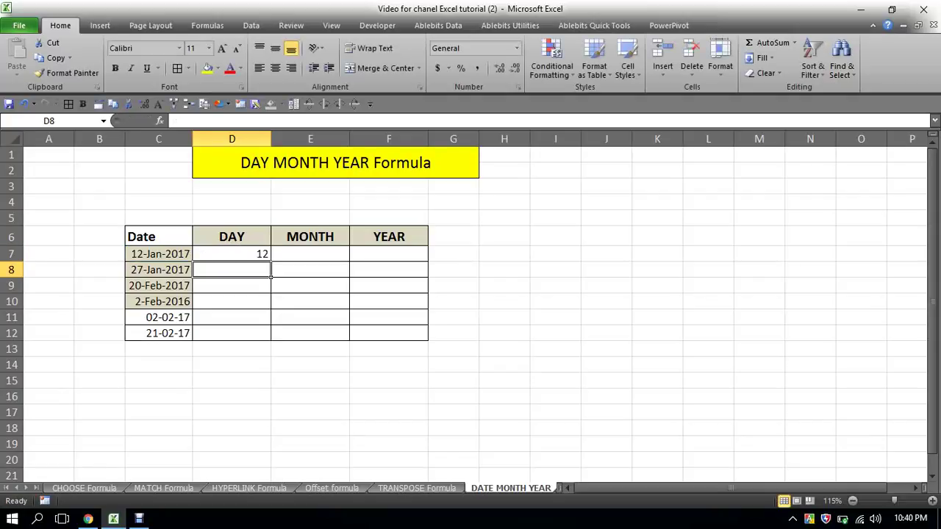
left_click(270, 258)
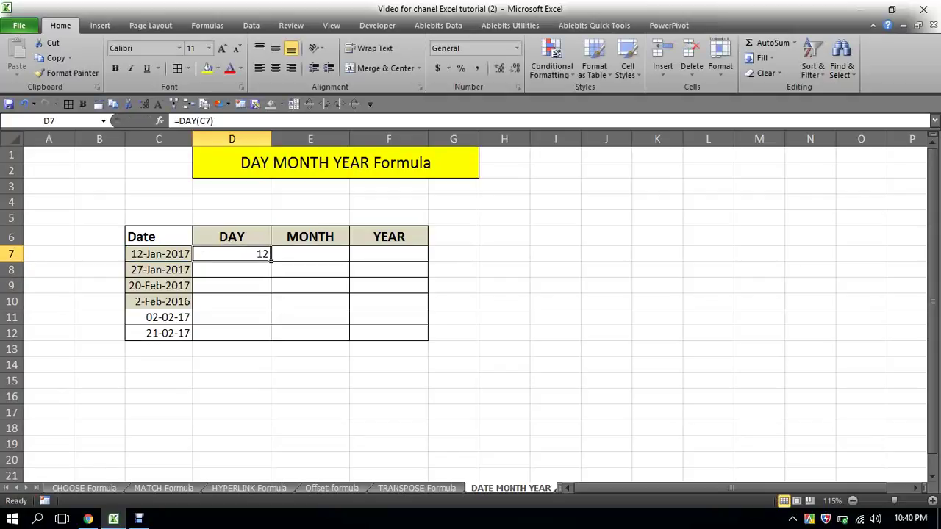
- Enter =MONTH(C7) in E7, returning 1
left_click(345, 257)
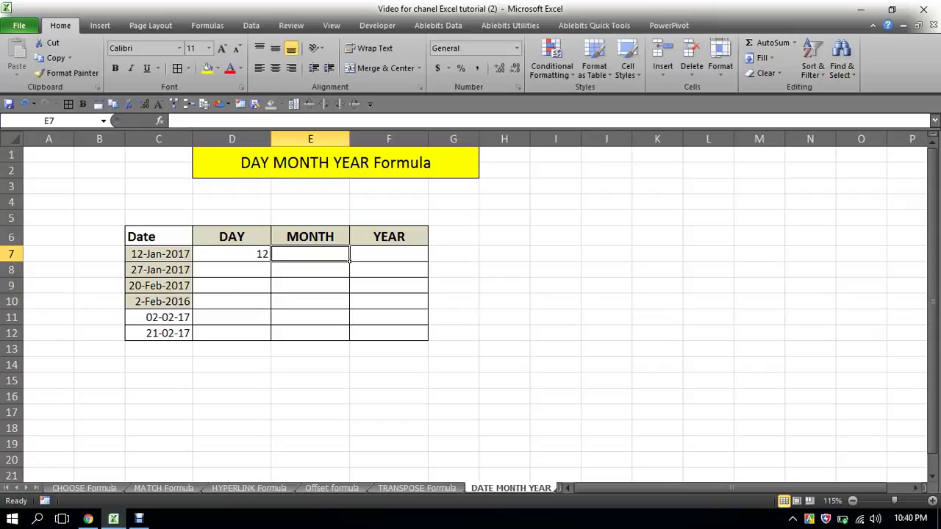
type("=mon")
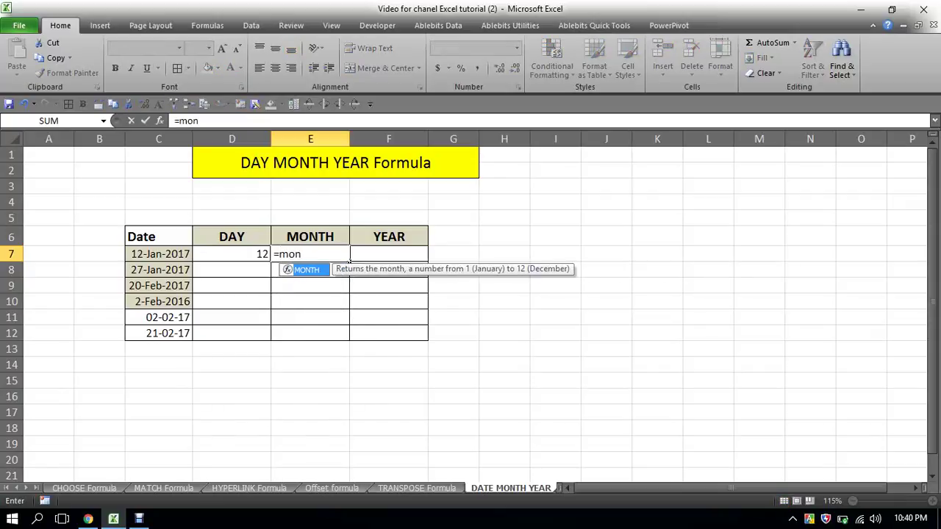
key("Tab")
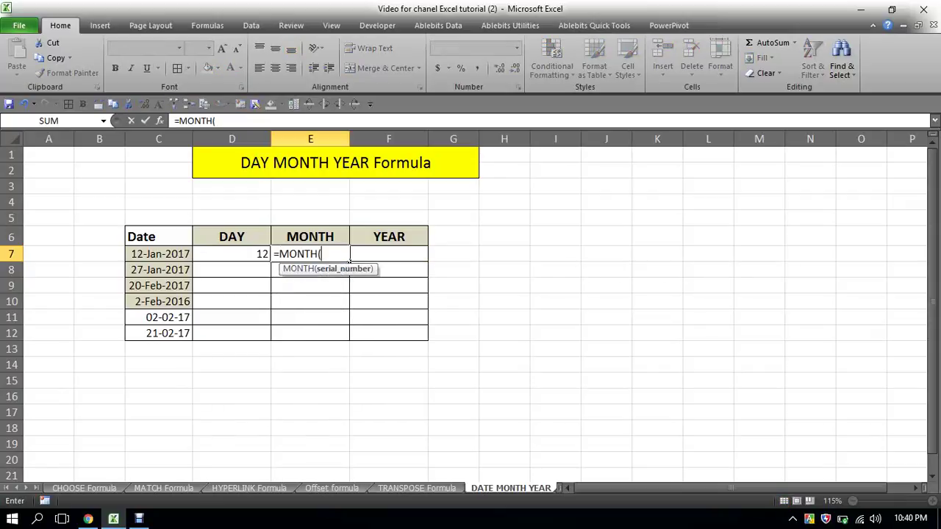
key("Left")
key("Left")
type(")")
key("Return")
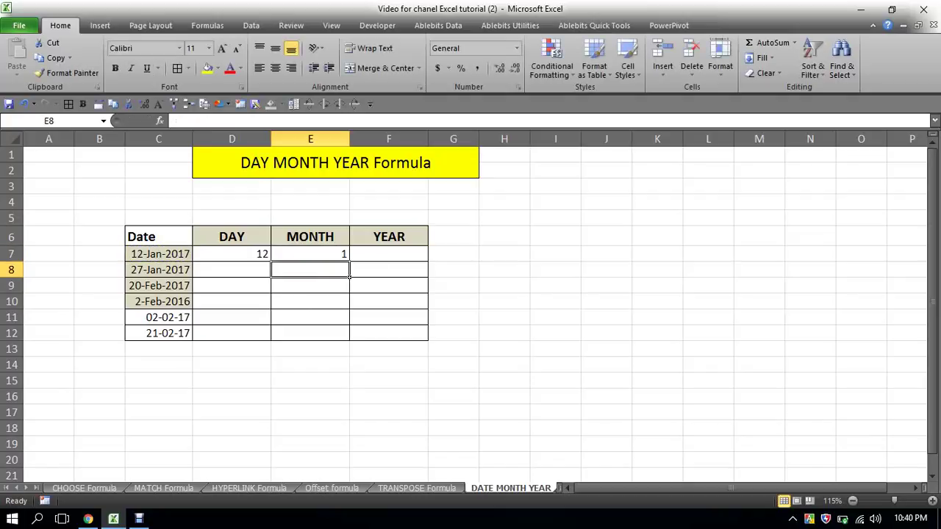
left_click(349, 259)
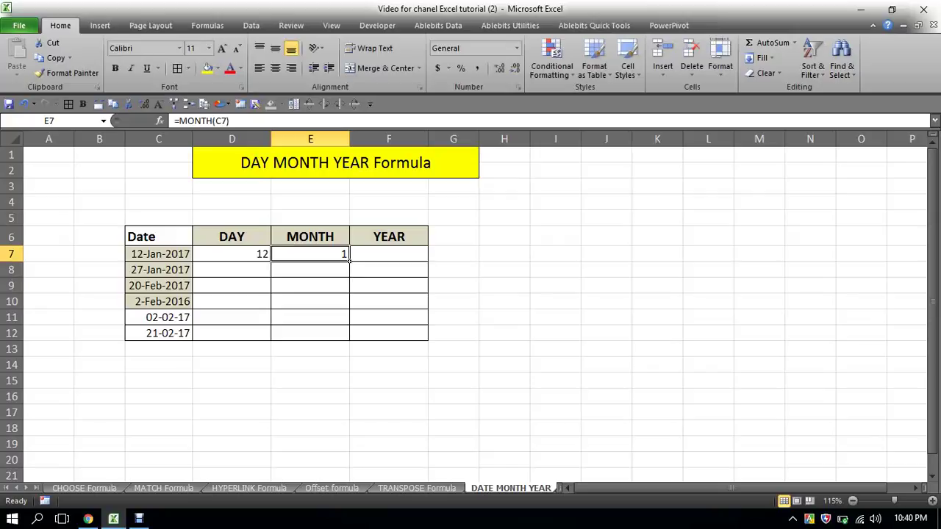
- Enter =YEAR(C7) in F7, returning 2017
key("Right")
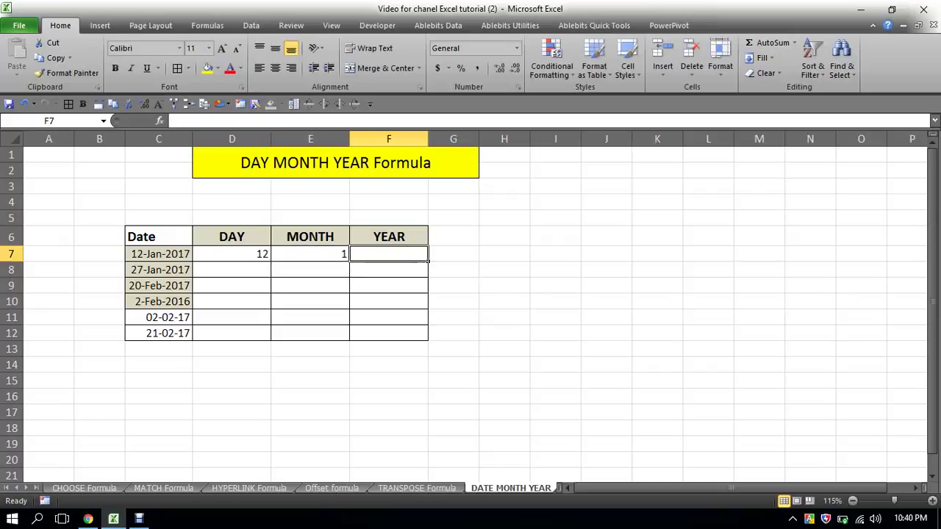
type("=")
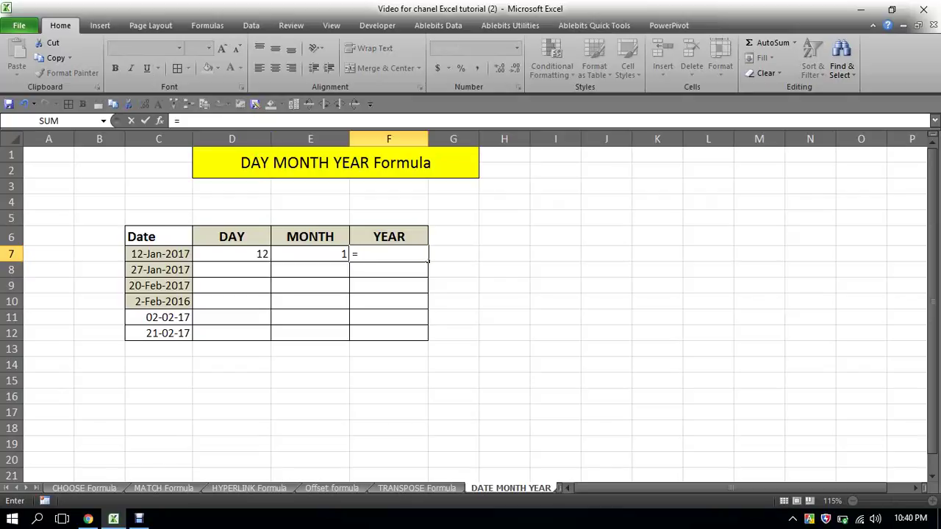
type("ye")
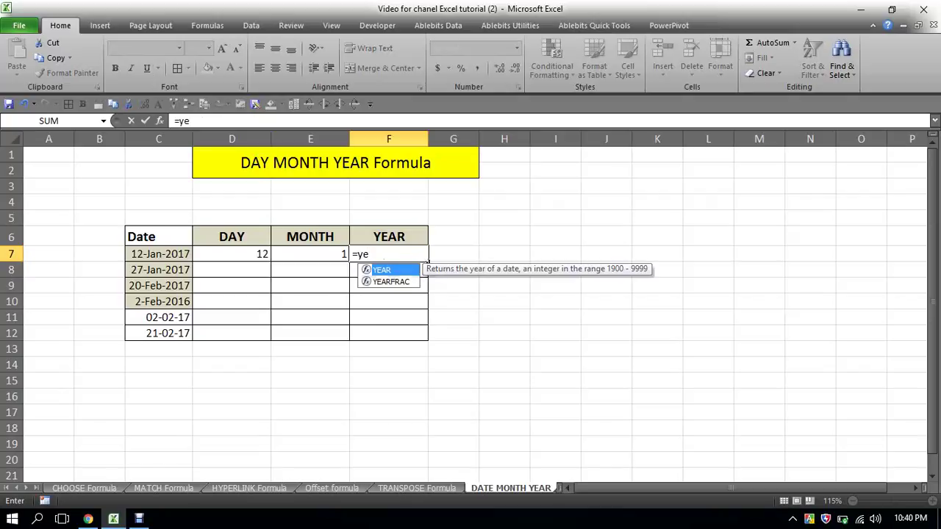
key("Tab")
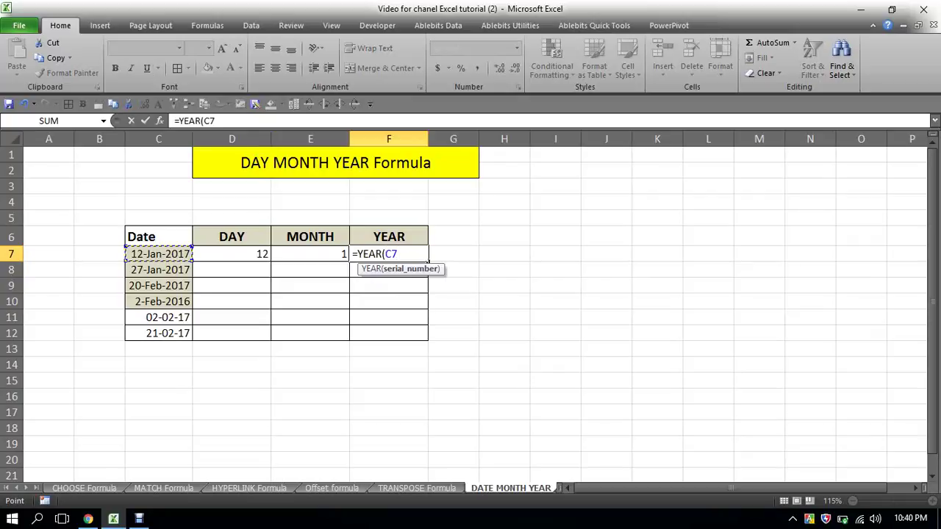
type(")")
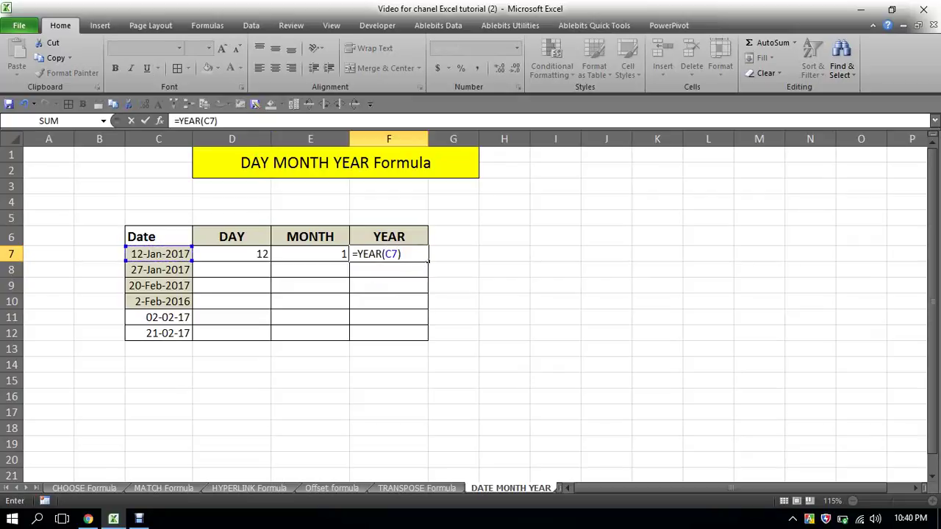
key("Return")
left_click(389, 254)
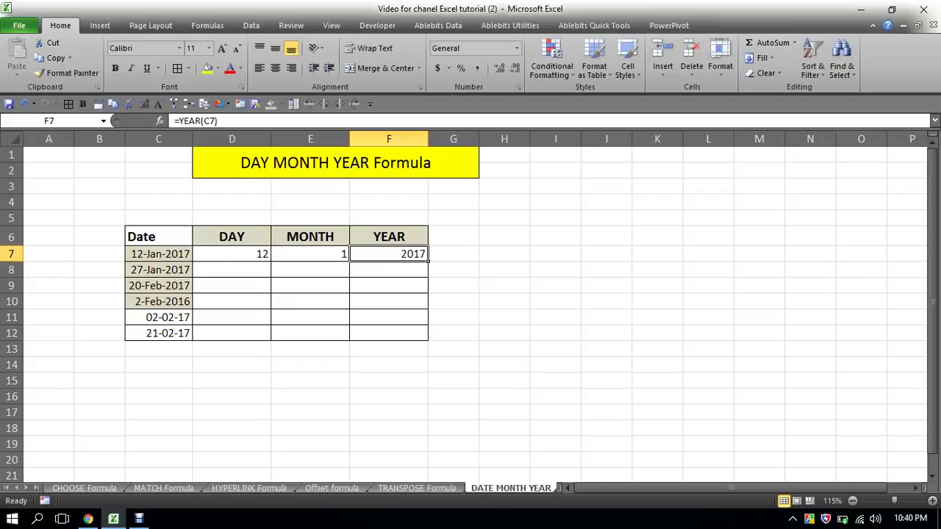
- Fill the D7:F7 formulas down to row 12 and check the results in rows 11–12
mouse_move(232, 253)
left_mouse_down()
mouse_move(389, 254)
mouse_move(428, 340)
left_mouse_up()
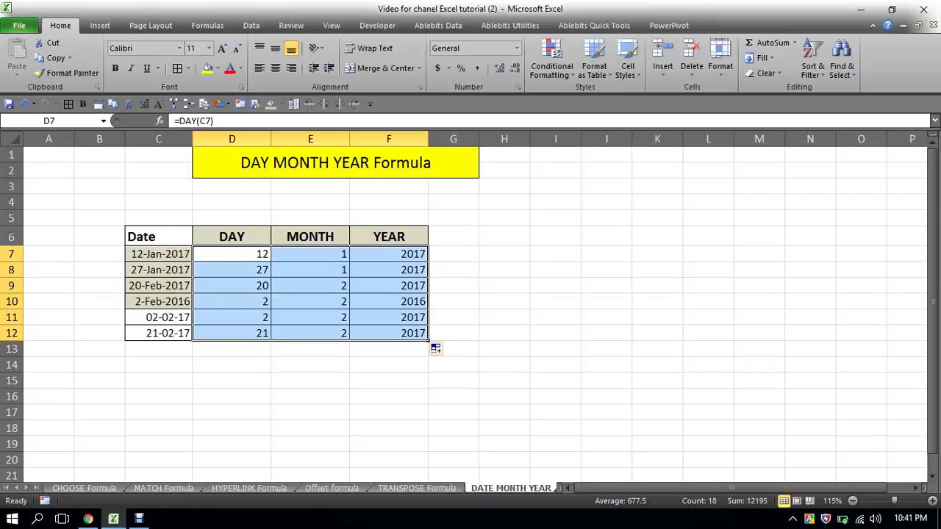
left_click(269, 321)
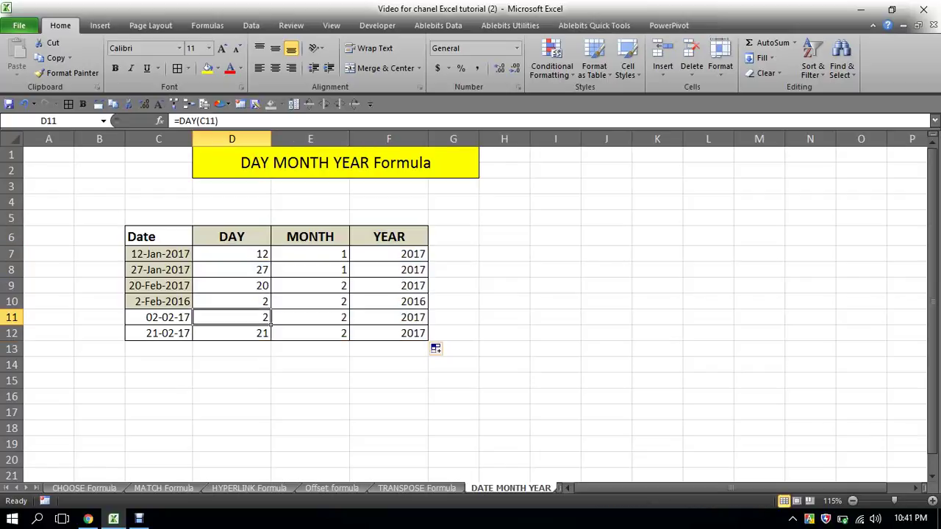
left_click(231, 333)
left_click(310, 317)
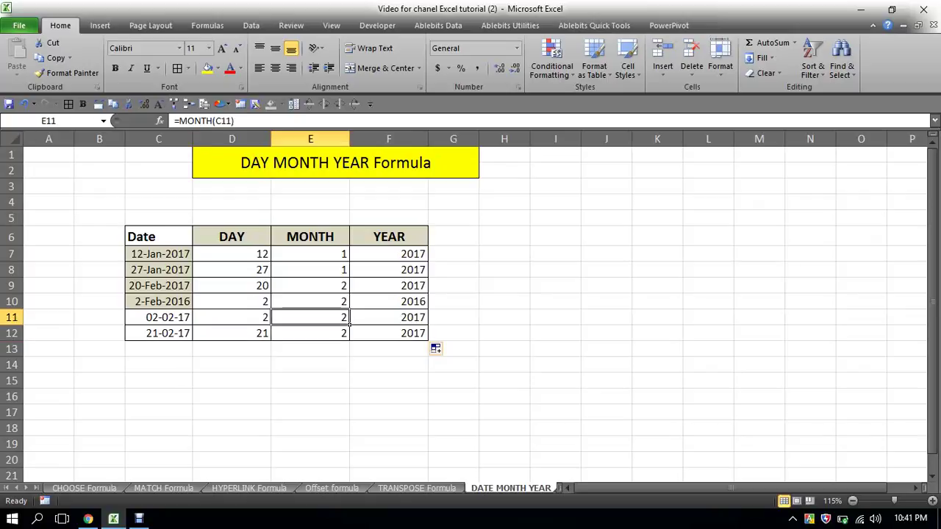
left_click(348, 335)
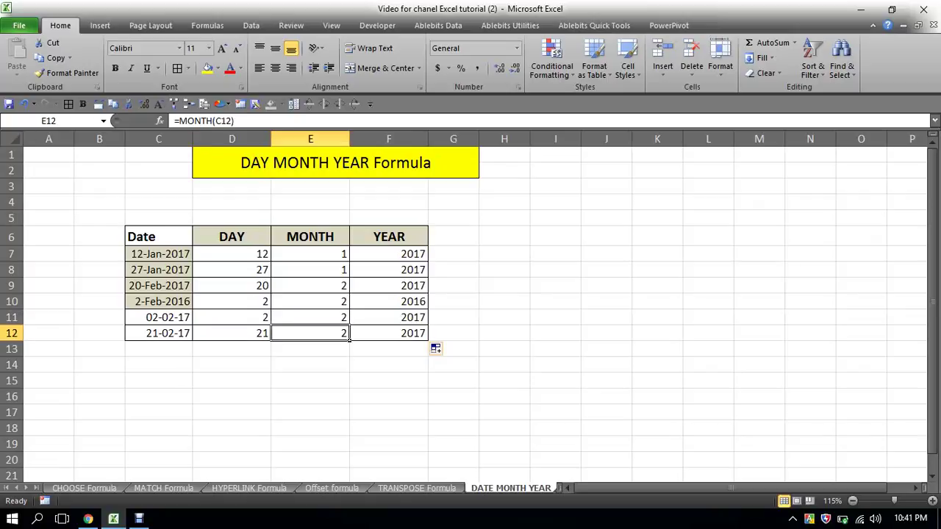
left_click(426, 321)
- Give F10's 2016 year a yellow fill
left_click(411, 302)
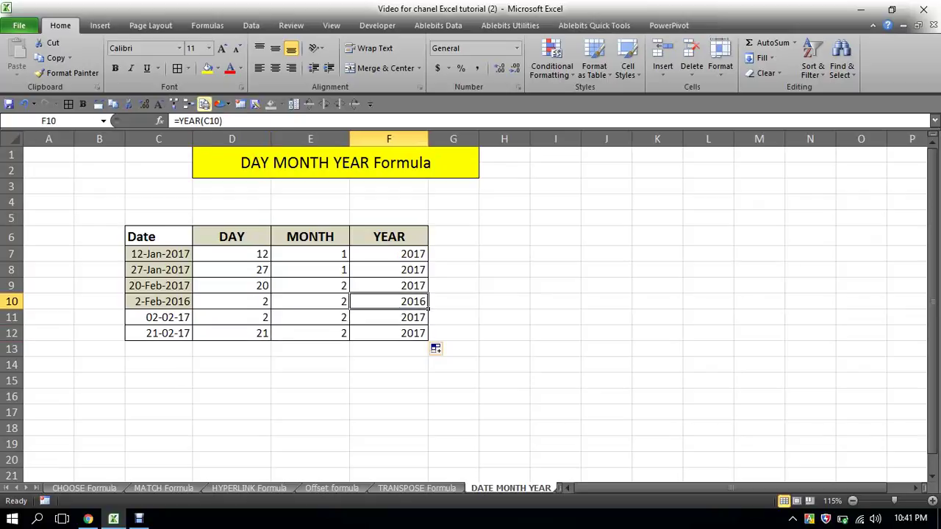
left_click(208, 68)
left_click(269, 321)
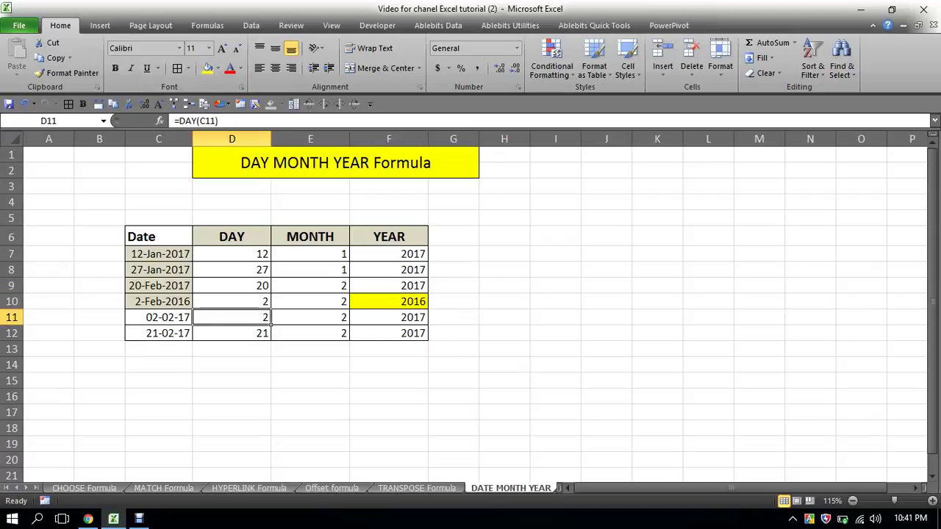
- Clear the results in D8:F12, leaving only row 7's formulas
left_click_drag(250, 270, 428, 340)
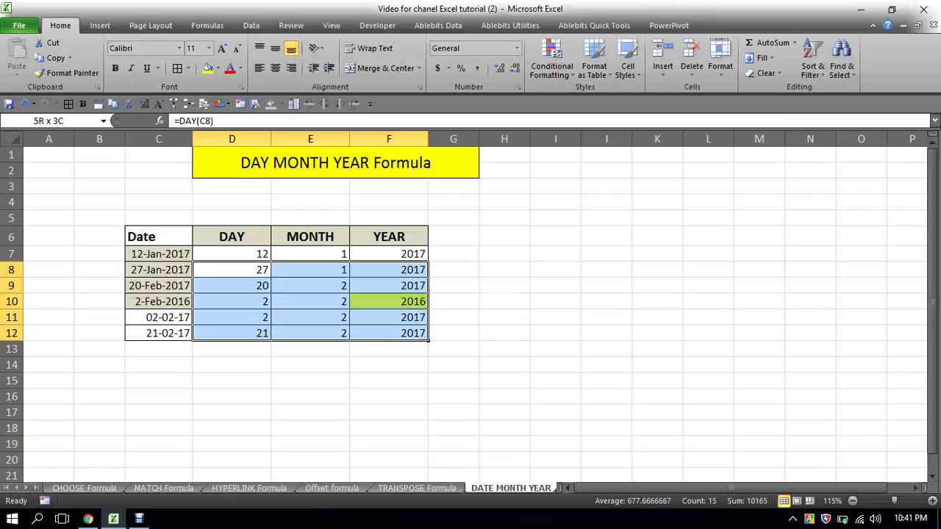
key("Delete")
left_click(232, 253)
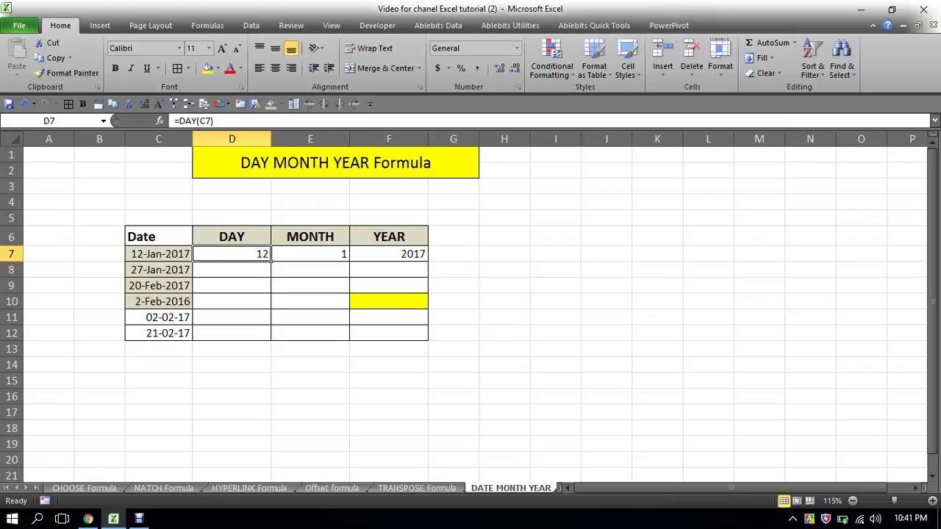
- Copy the D7:F7 formulas and select D7:F12 as the paste range
left_click_drag(270, 261, 429, 259)
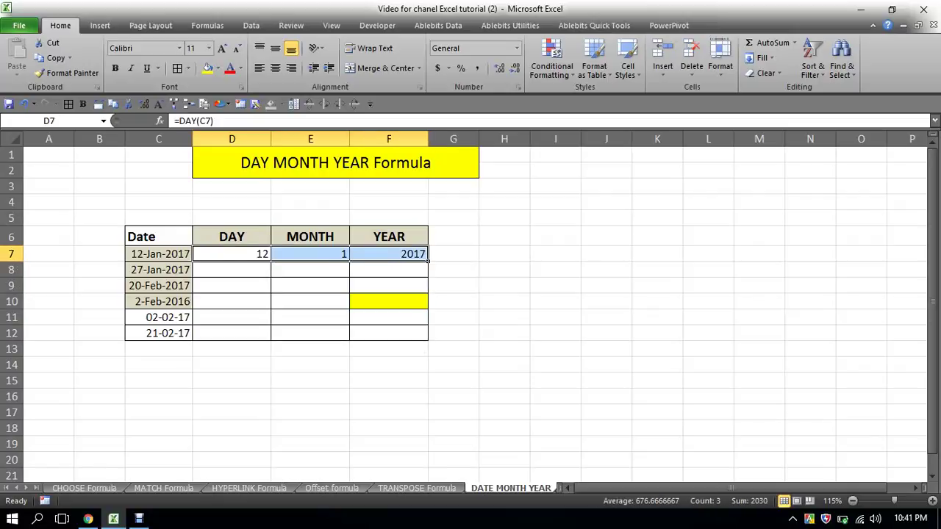
key("ctrl+c")
key("Right")
key("Left")
key("Left")
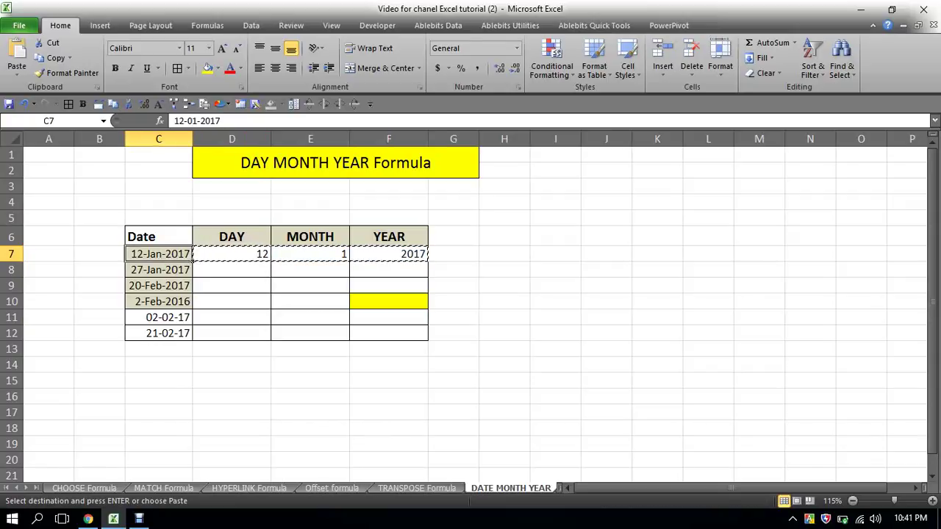
key("Right")
key("shift+Right")
key("shift+Right")
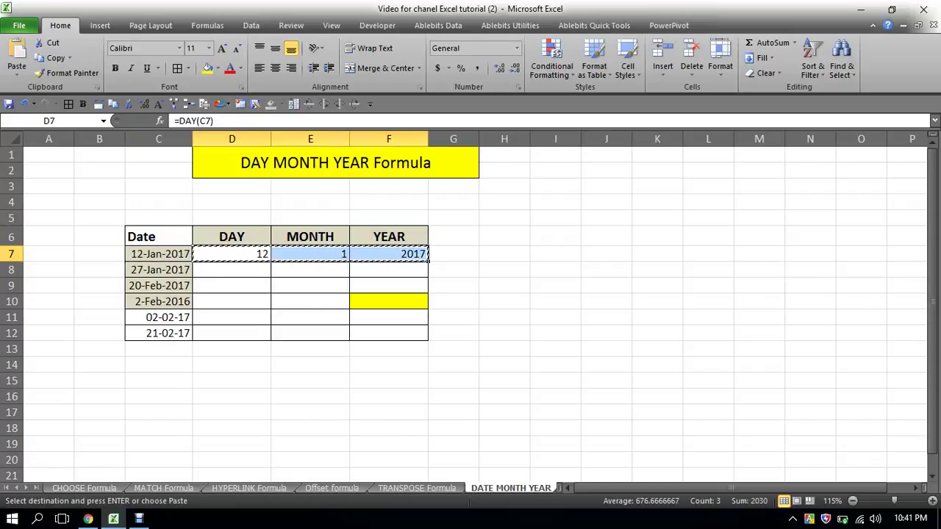
key("shift+Right")
key("Left")
key("Right")
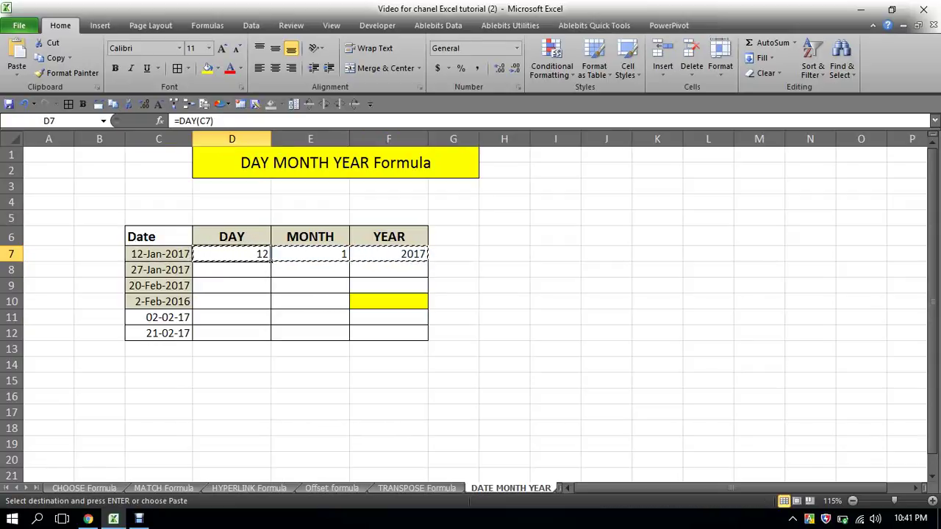
key("shift+Right")
key("shift+Right")
key("shift+Down")
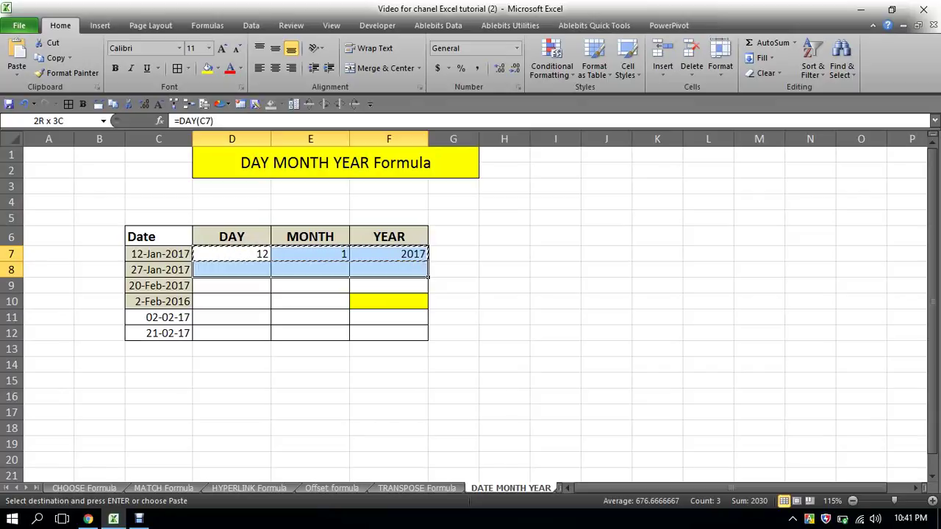
key("shift+Down")
key("shift+Down")
key("shift+Down")
key("shift+Down")
key("Return")
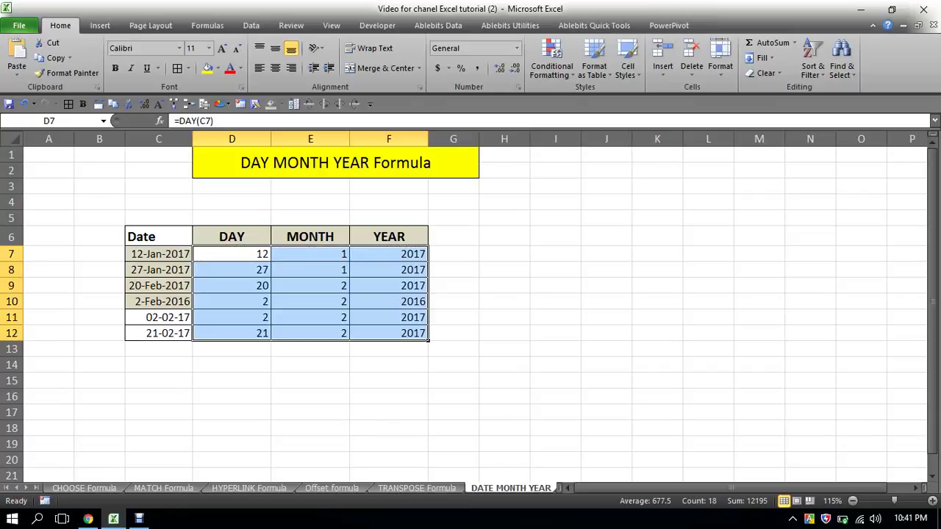